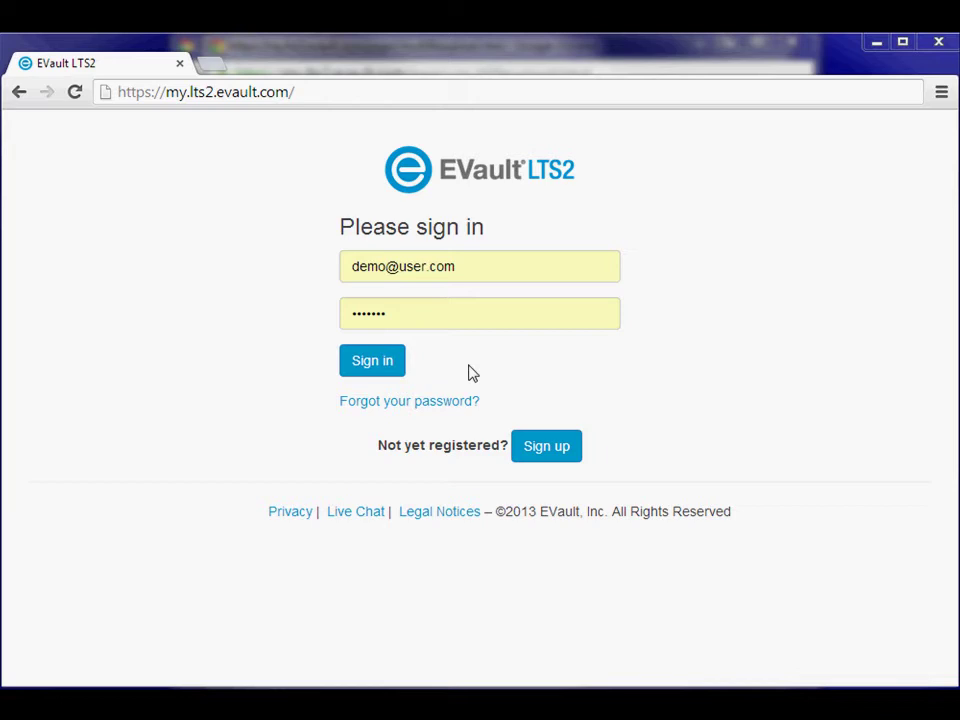
# - Sign in with the prefilled account credentials and download the account's usage details
pyautogui.click(369, 364)
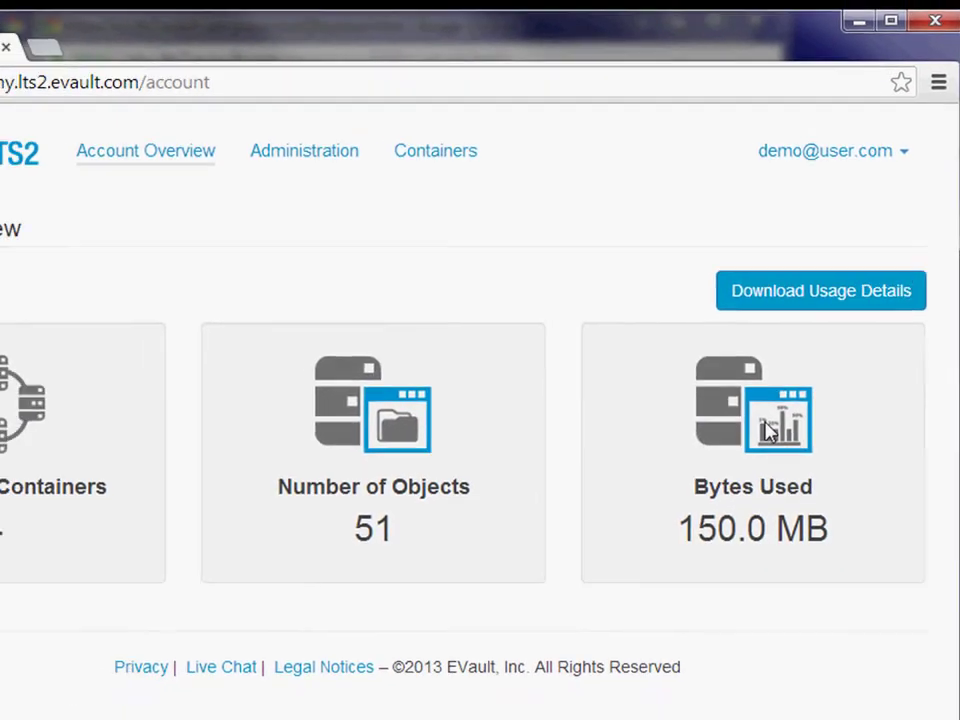
pyautogui.click(874, 274)
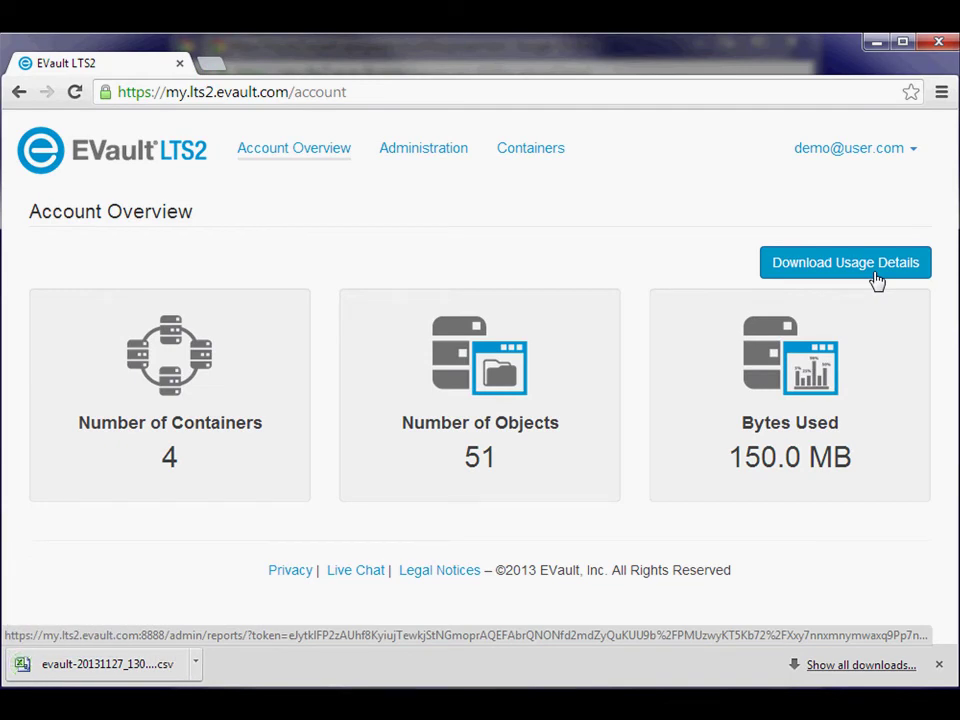
# - View the form for adding a new user in the Administration area and cancel it without adding anyone
pyautogui.click(419, 152)
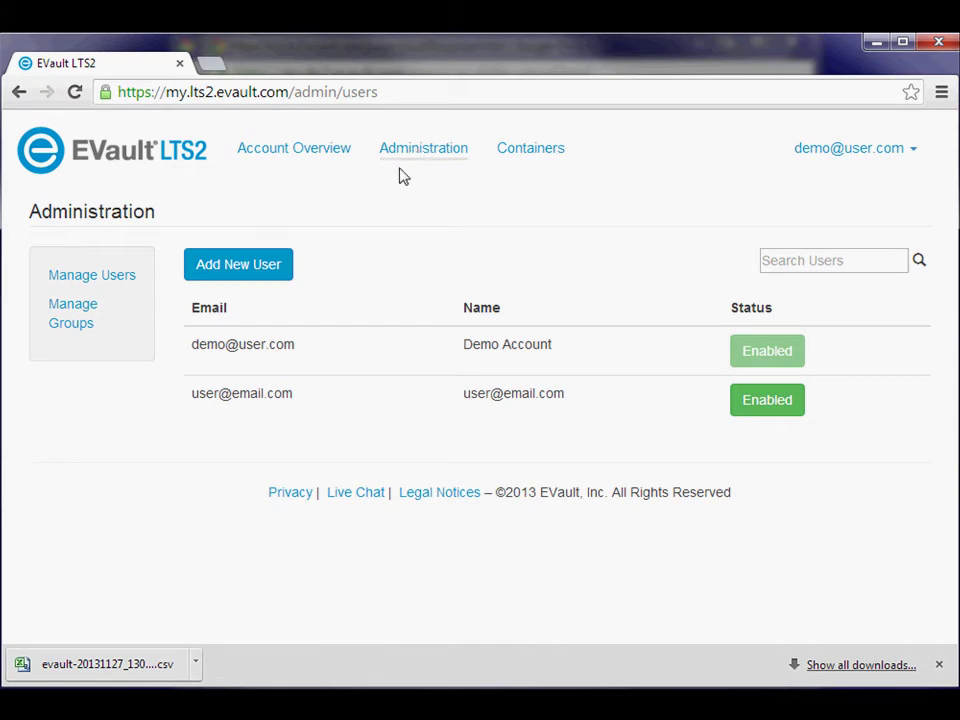
pyautogui.click(282, 264)
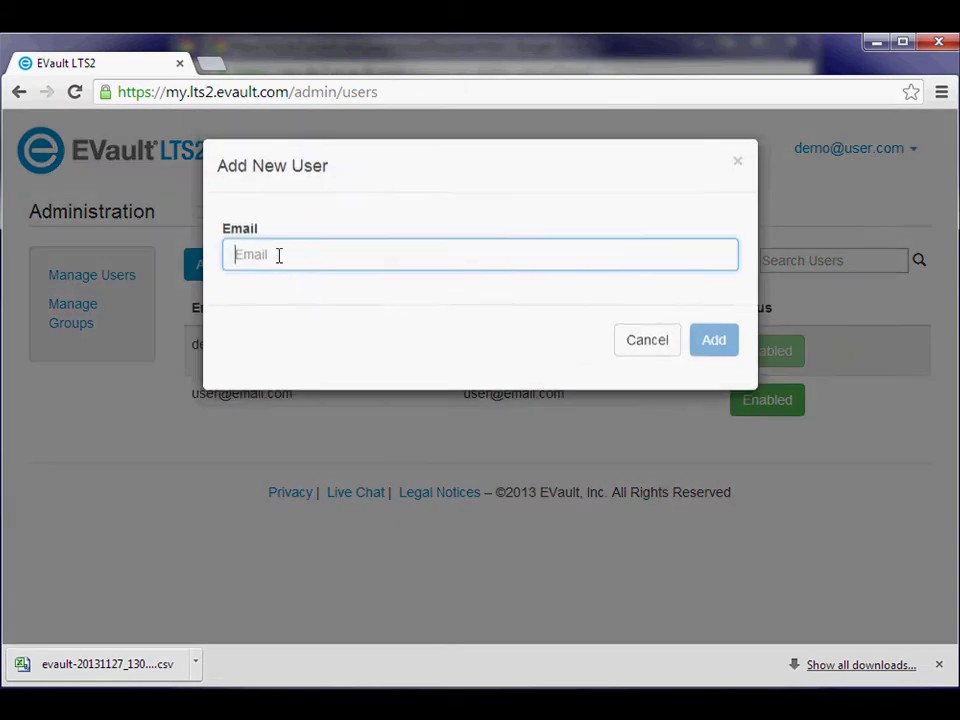
pyautogui.click(647, 341)
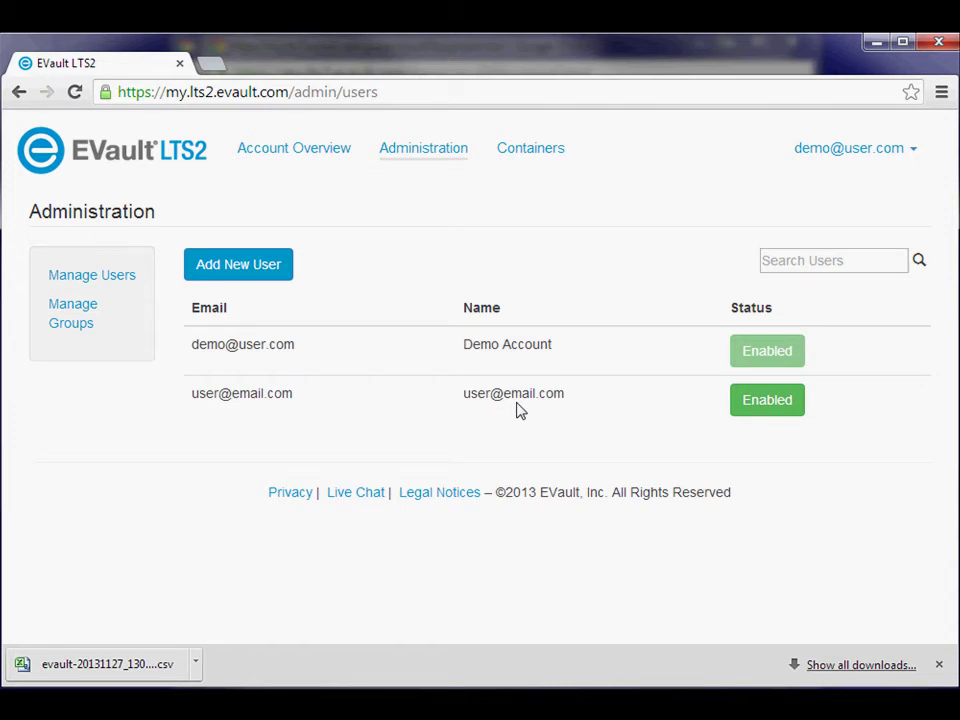
# - Disable the second listed user account and enable it again
pyautogui.click(790, 422)
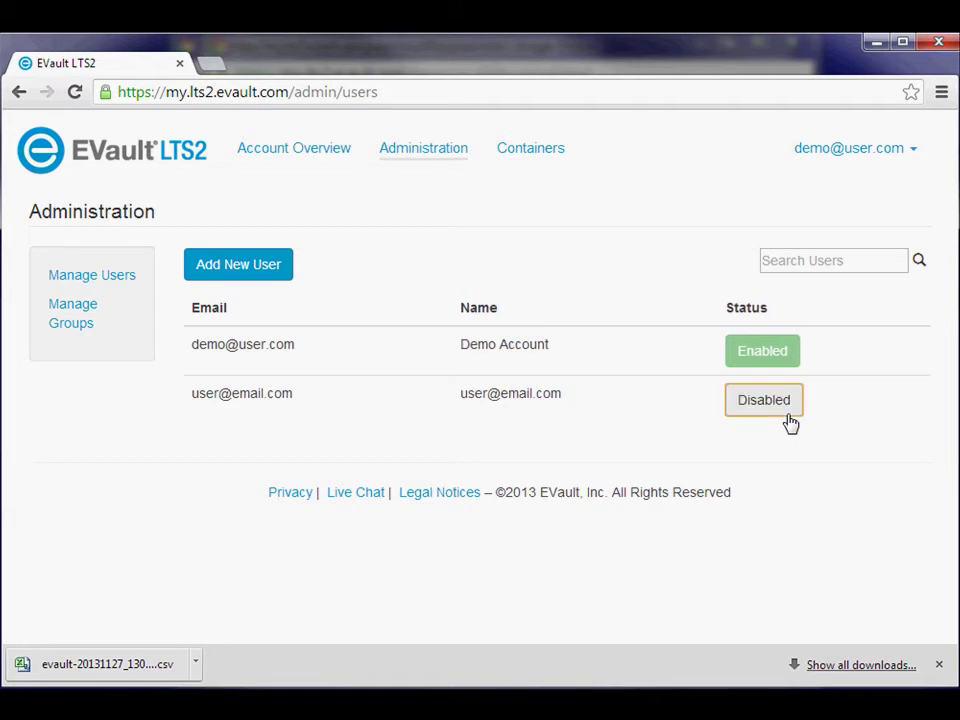
pyautogui.click(790, 422)
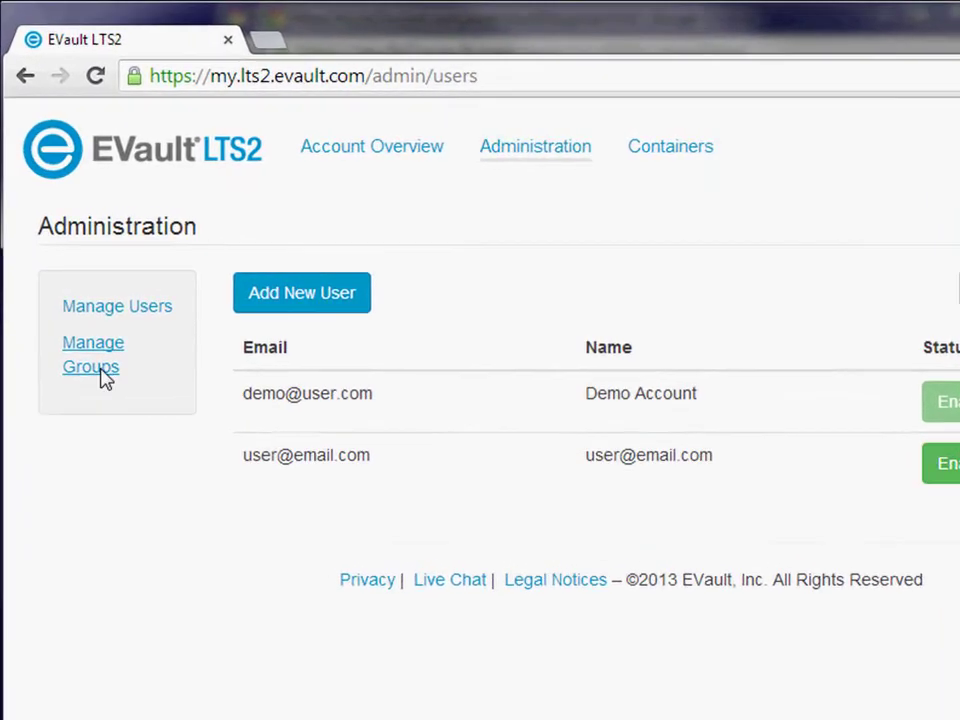
# - View the form for adding a new group in group management and cancel it without creating one
pyautogui.click(100, 367)
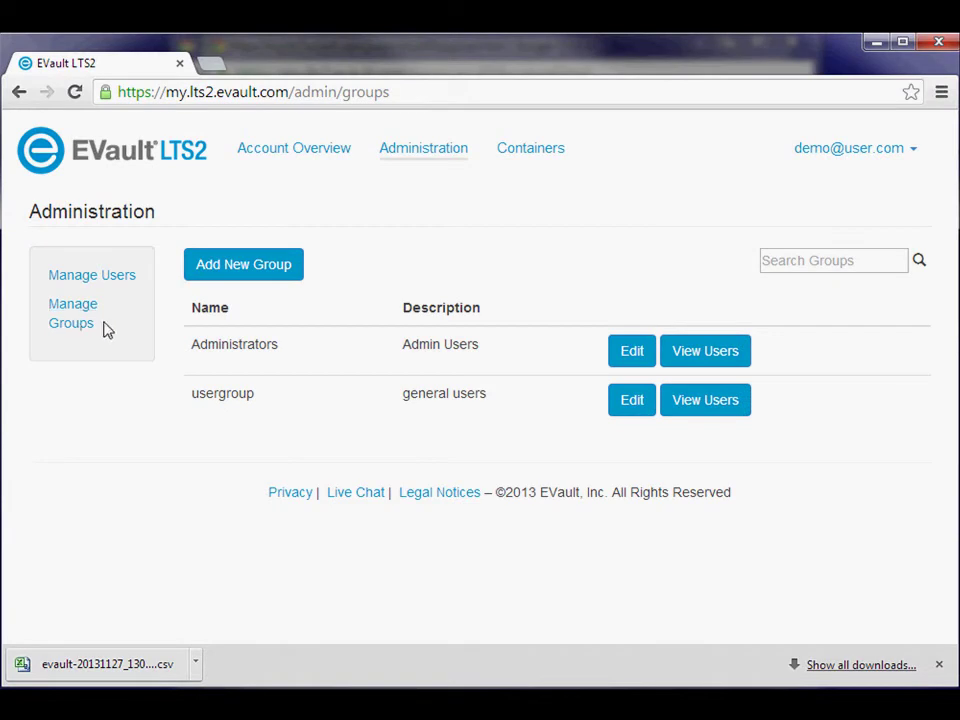
pyautogui.click(280, 287)
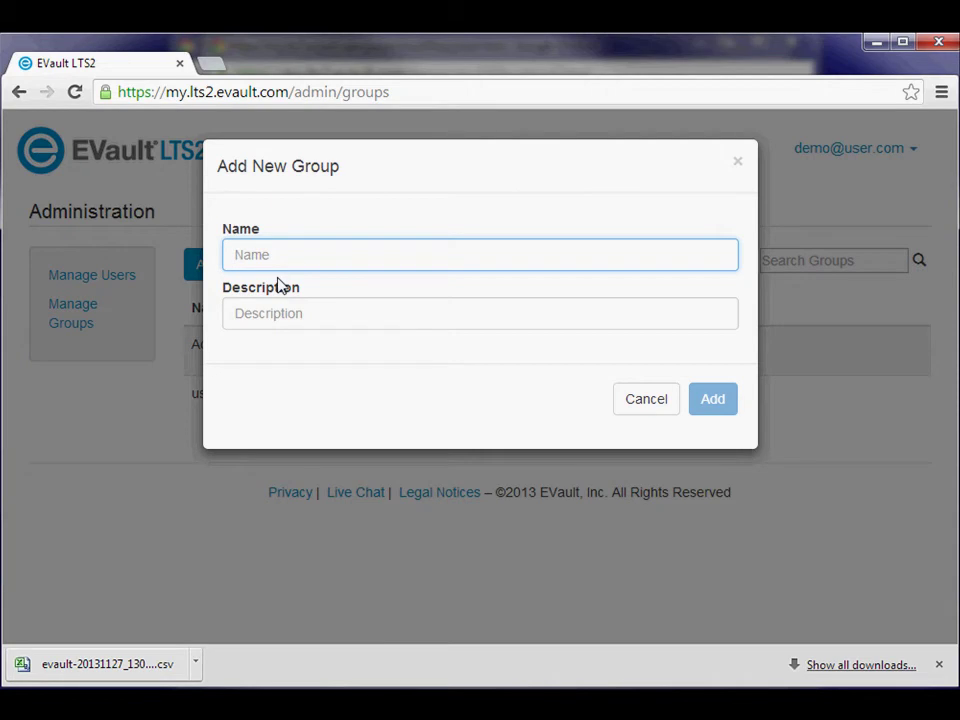
pyautogui.click(646, 418)
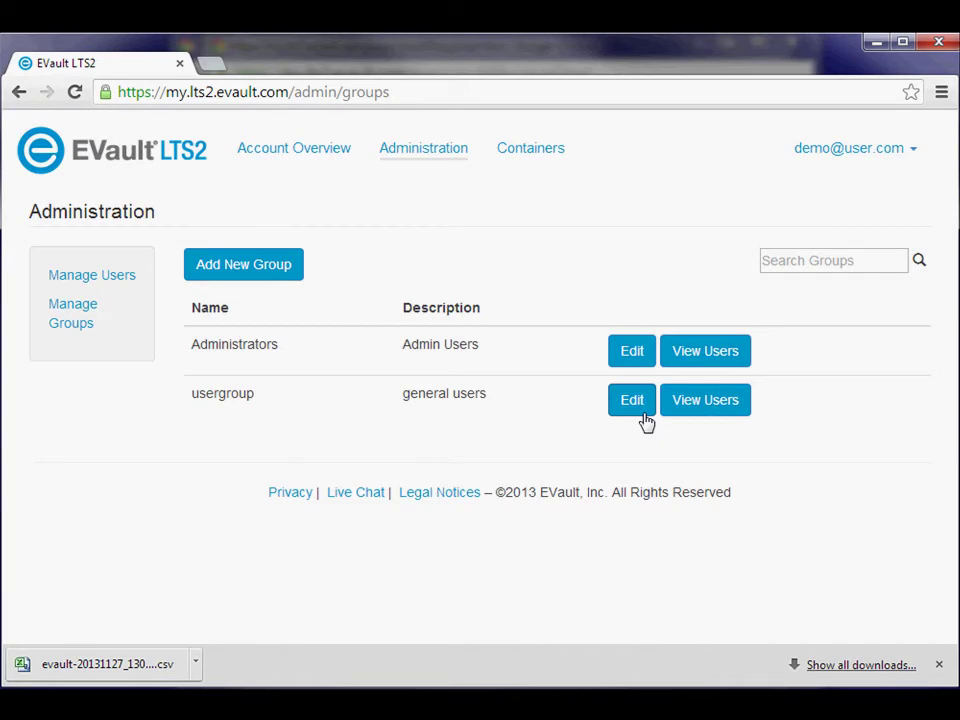
# - Add the non-demo user account to the group usergroup
pyautogui.click(703, 400)
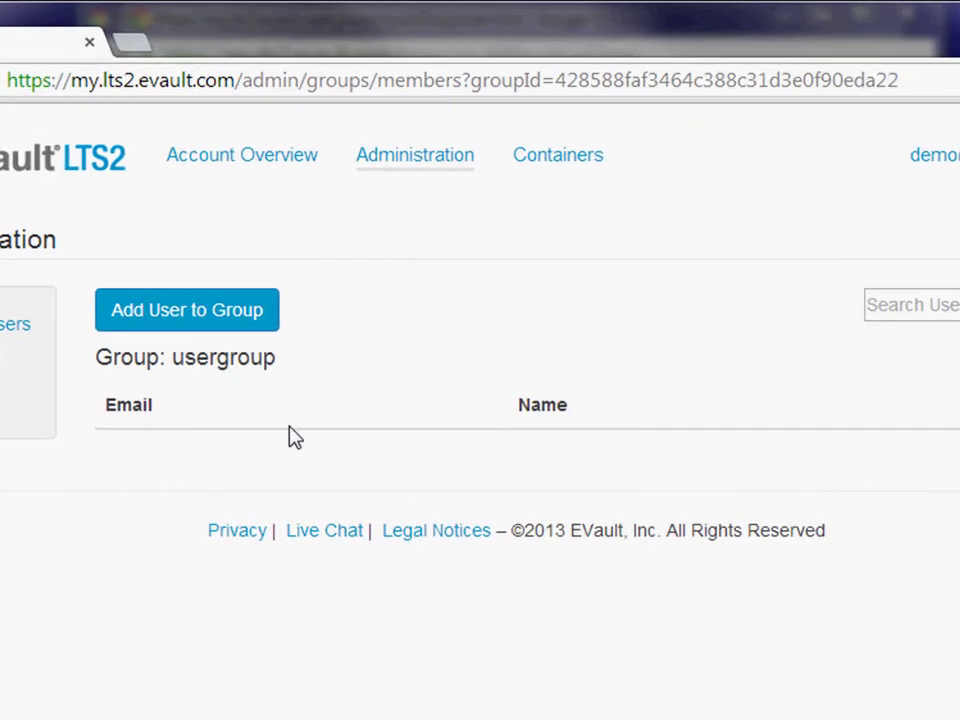
pyautogui.click(211, 337)
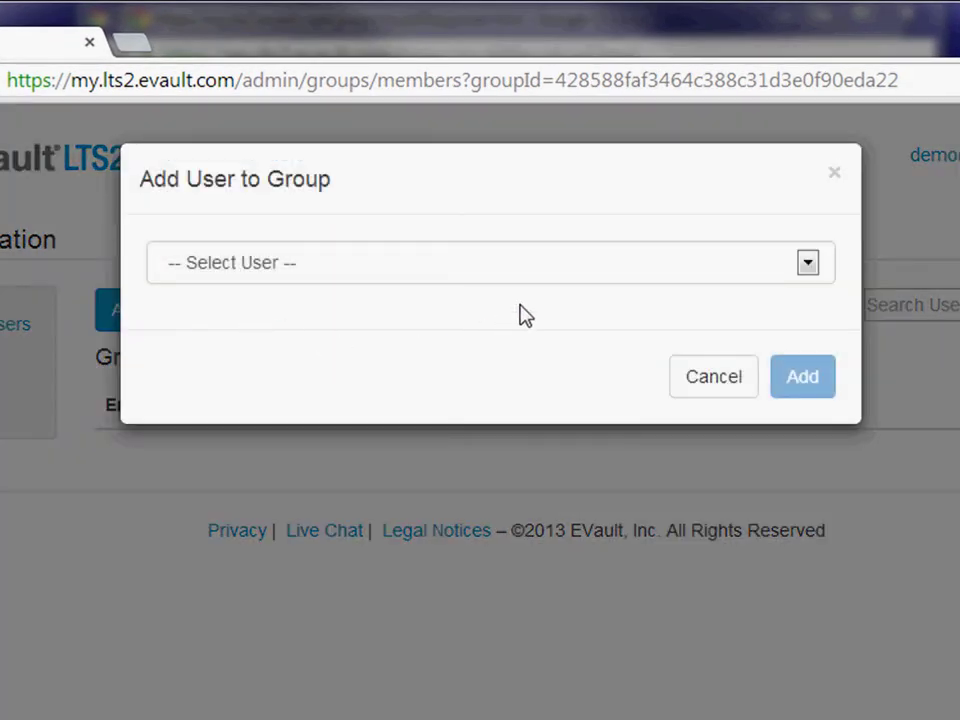
pyautogui.click(552, 275)
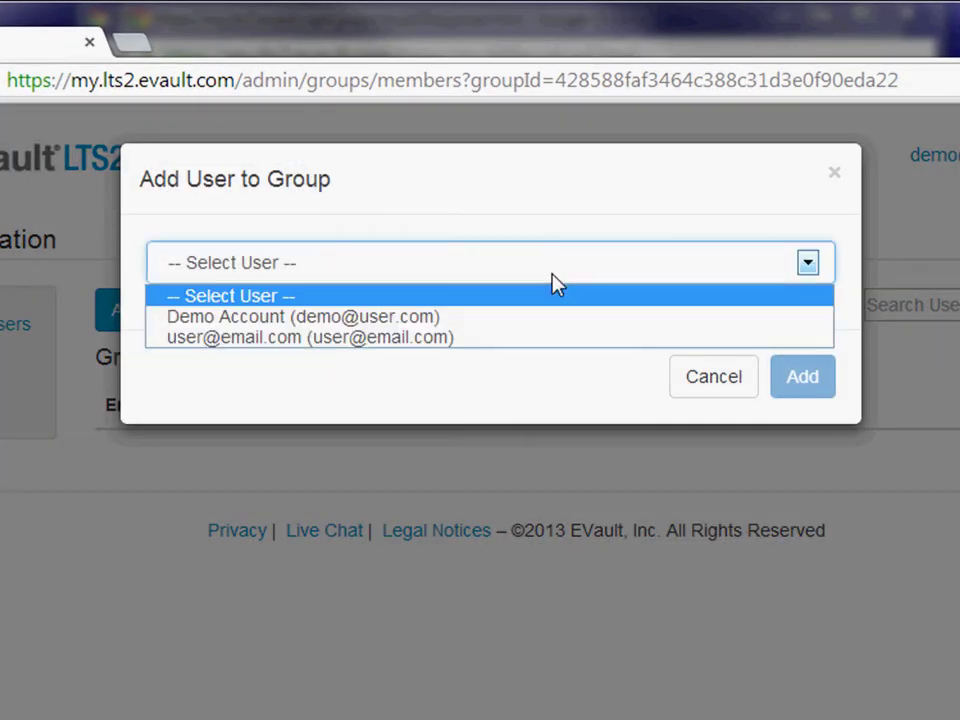
pyautogui.click(540, 337)
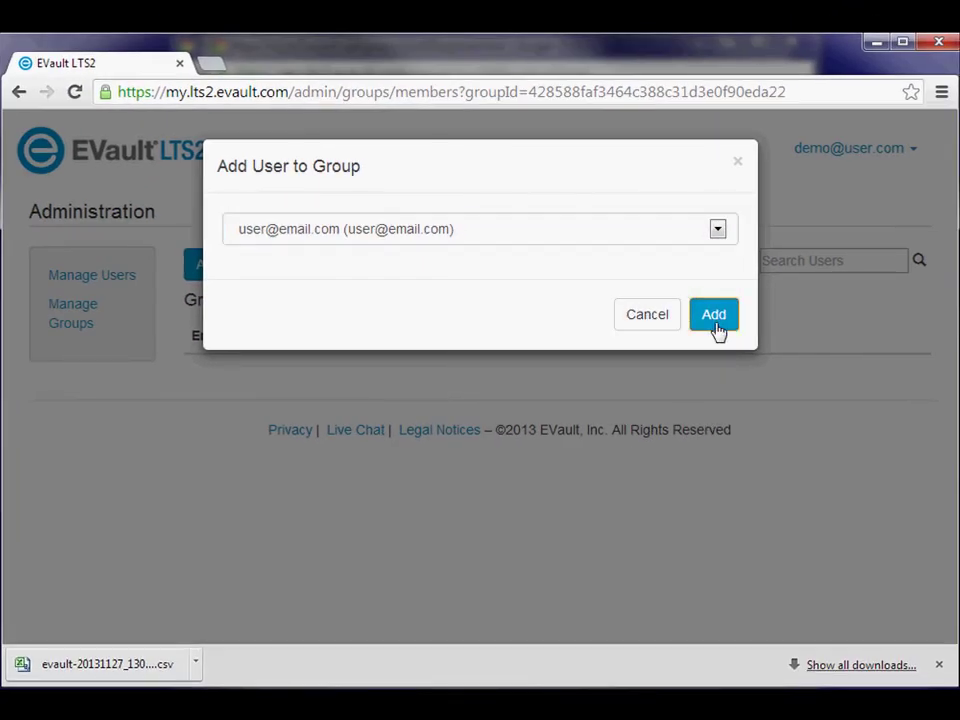
pyautogui.click(759, 352)
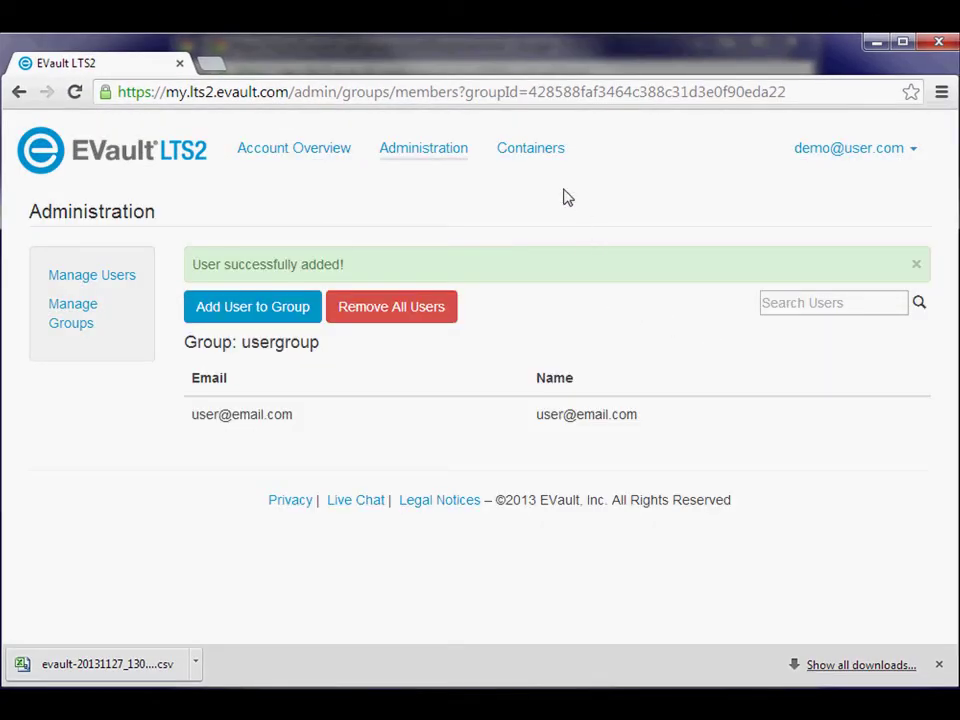
# - Remove usergroup's Read and Write permissions on the Engineering container and save the change
pyautogui.click(537, 157)
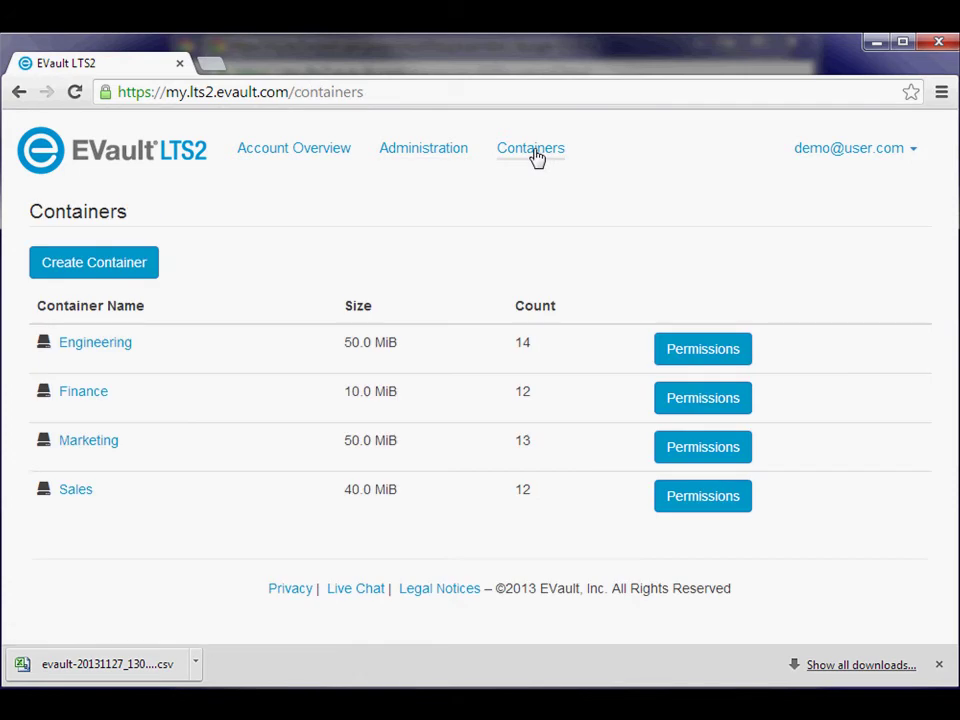
pyautogui.click(706, 357)
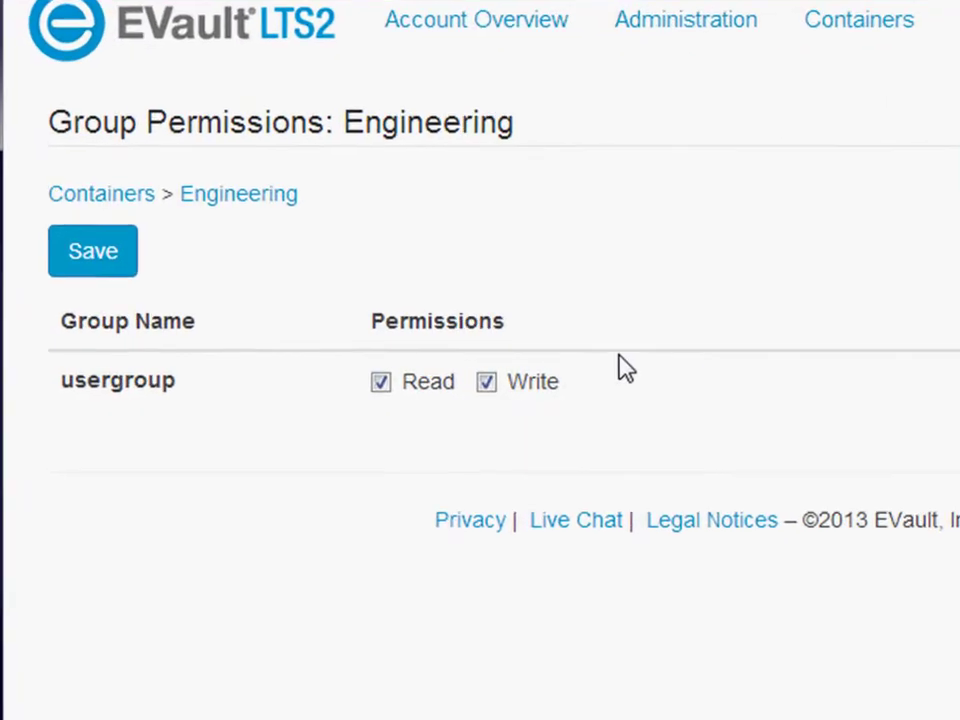
pyautogui.click(484, 380)
pyautogui.click(401, 384)
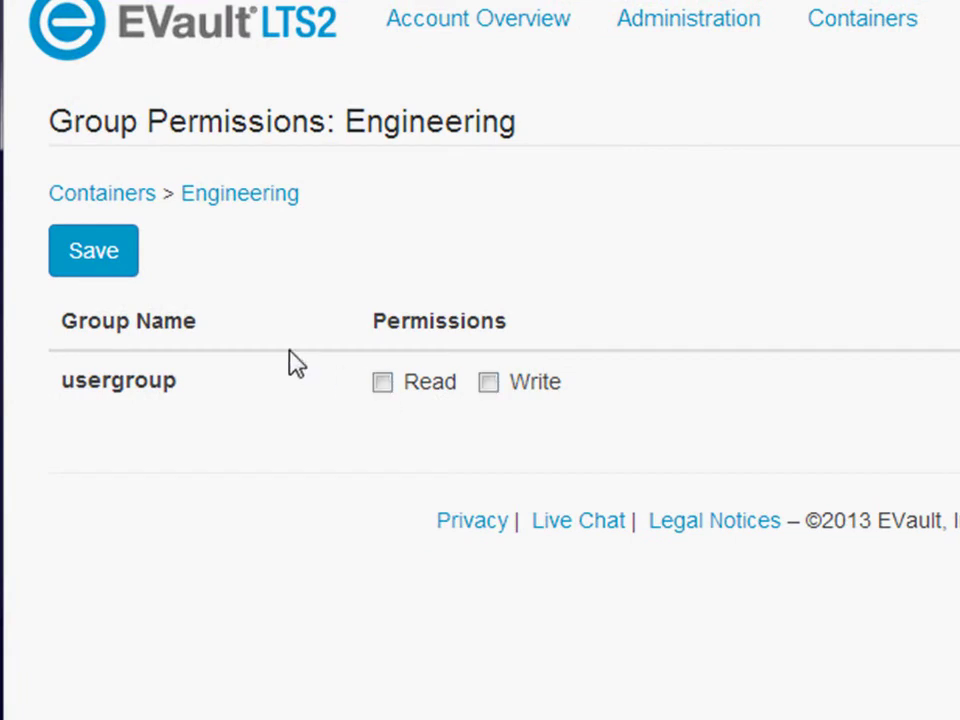
pyautogui.click(94, 251)
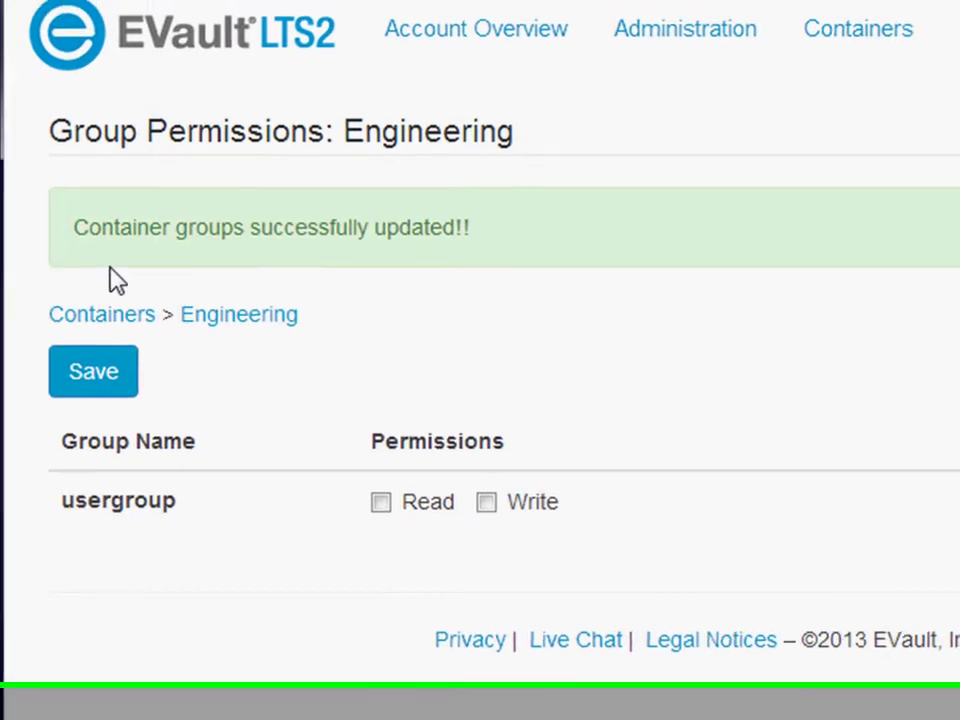
# - Create a new container named HR in the containers list
pyautogui.click(100, 360)
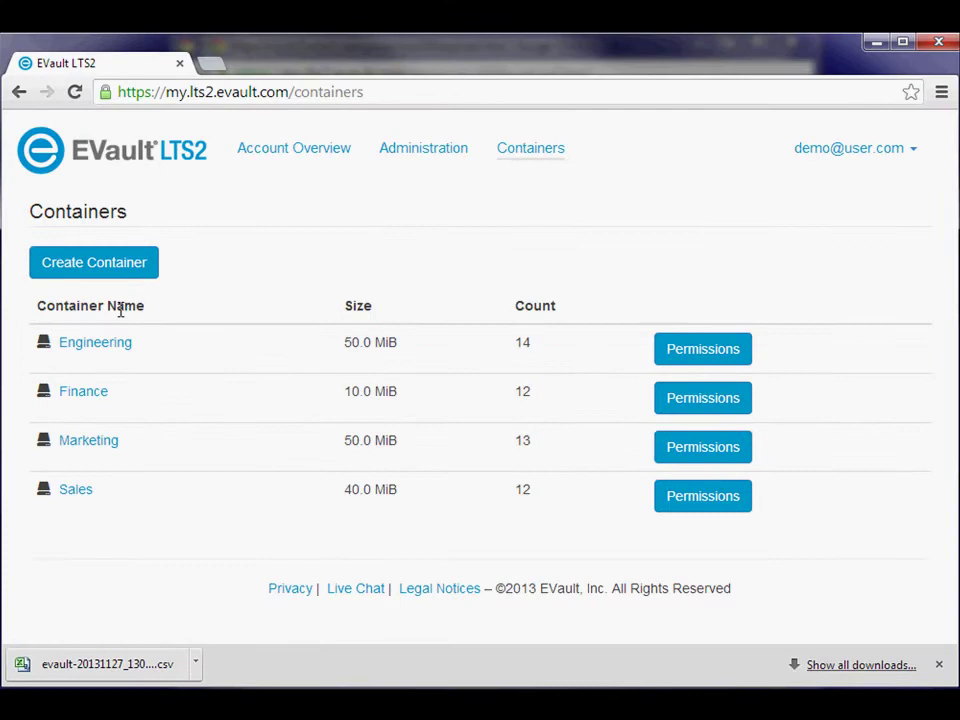
pyautogui.click(153, 273)
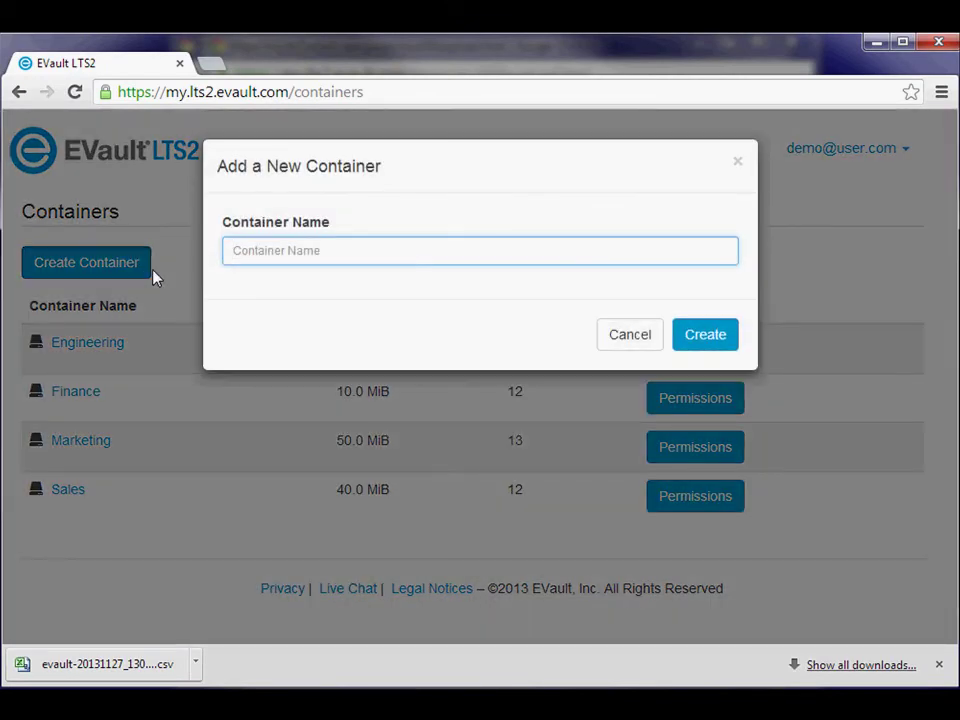
pyautogui.write('HR')
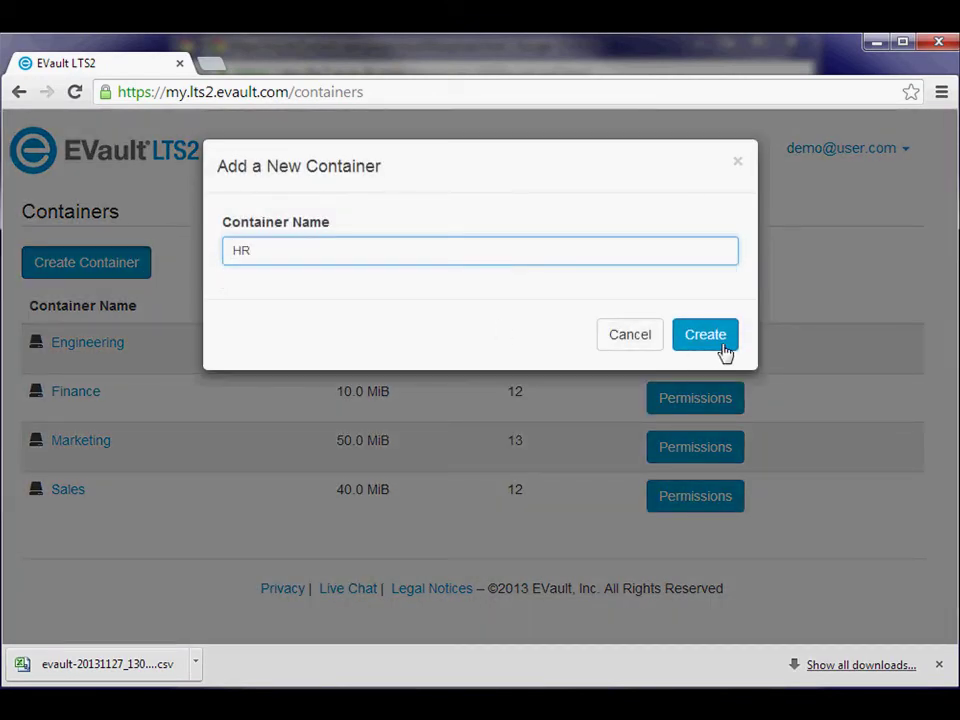
pyautogui.click(724, 348)
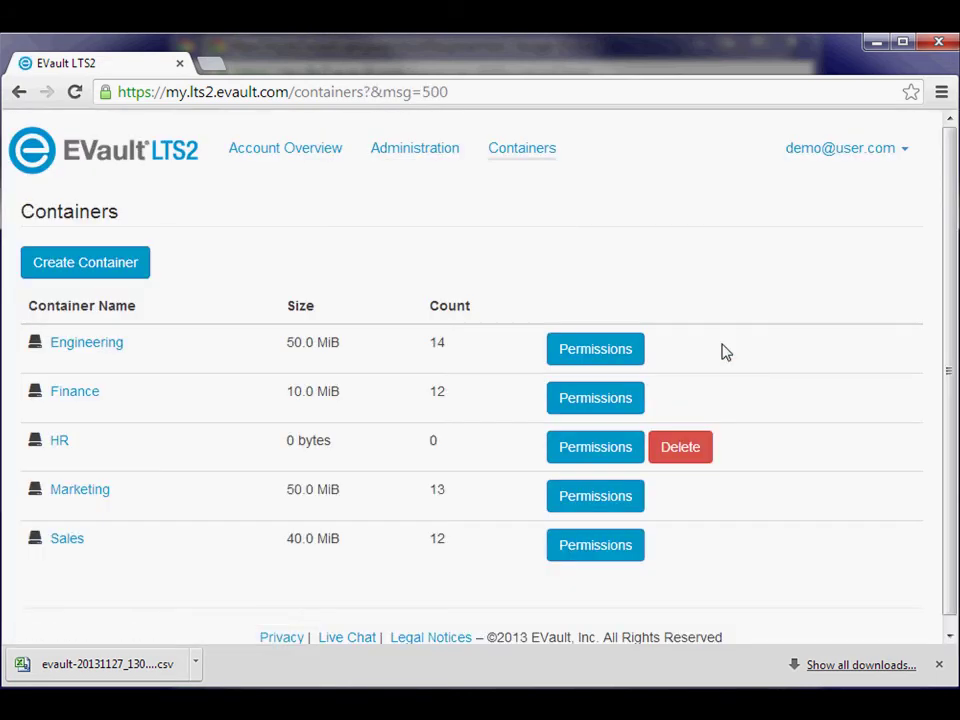
# - Create a folder named newfolder2 inside the Engineering container
pyautogui.click(100, 347)
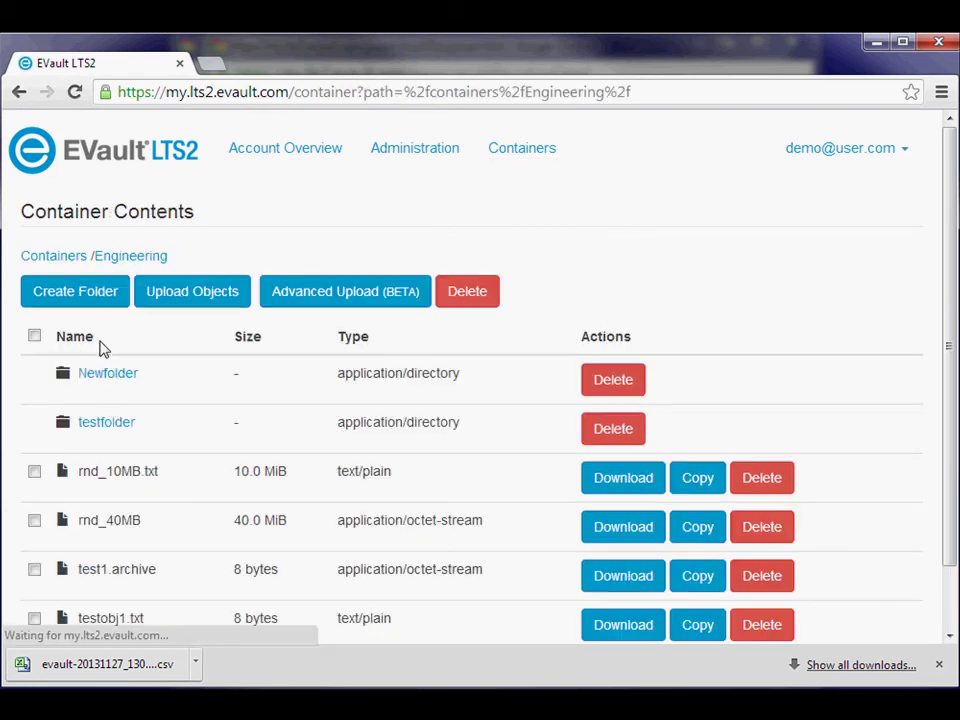
pyautogui.click(103, 304)
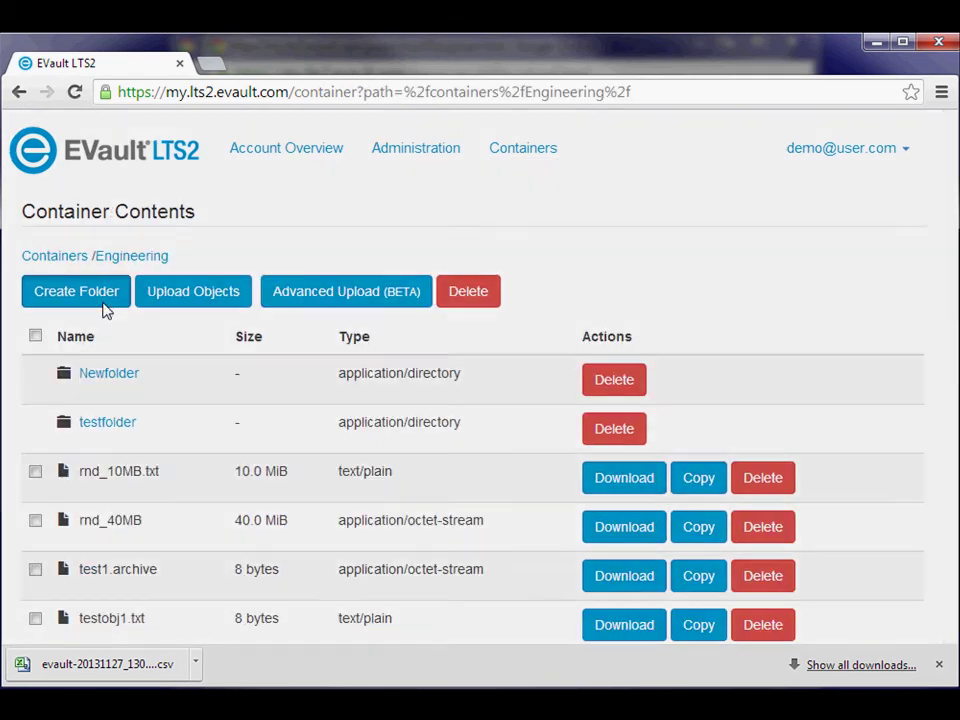
pyautogui.write('newfolder2')
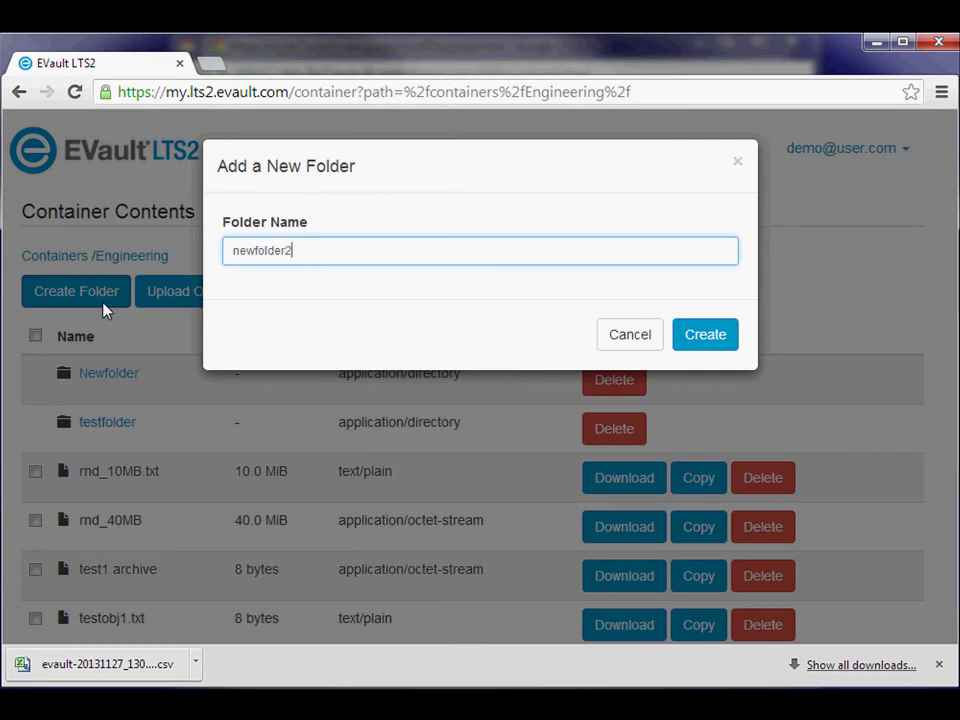
pyautogui.press('Return')
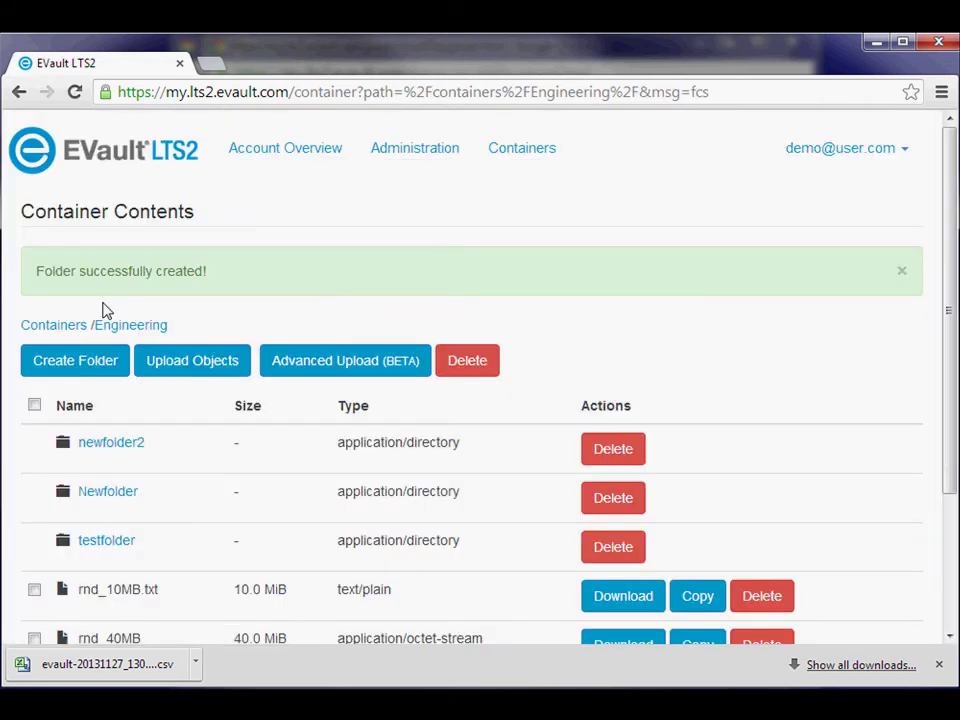
# - View the Upload Objects dialog and the Advanced Upload window for the Engineering container, closing each without adding files
pyautogui.click(194, 370)
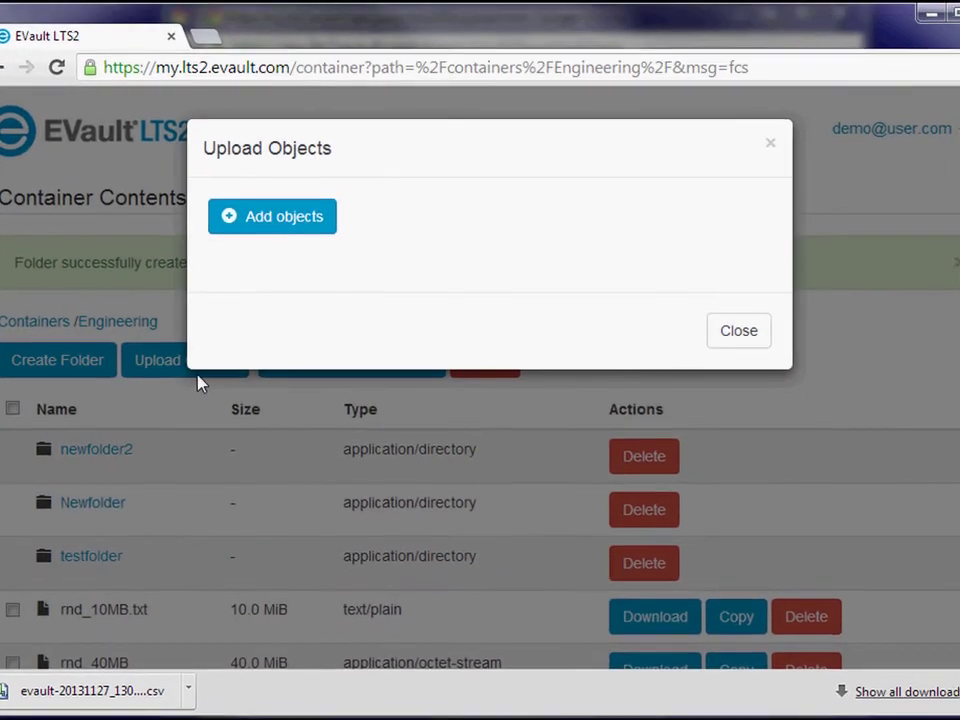
pyautogui.click(720, 340)
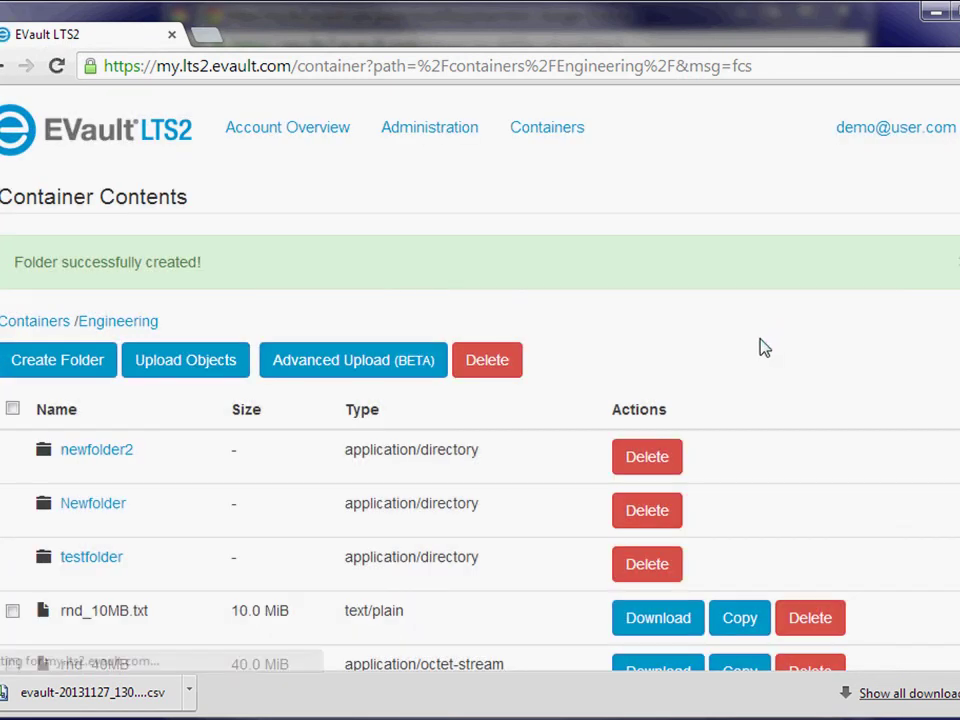
pyautogui.click(420, 386)
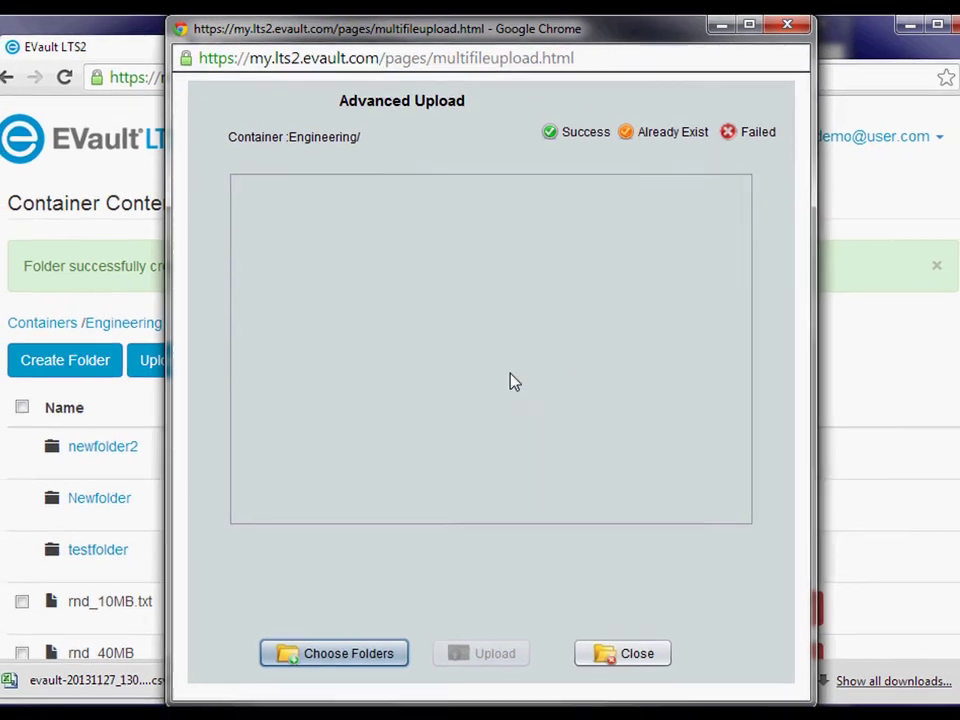
pyautogui.click(620, 642)
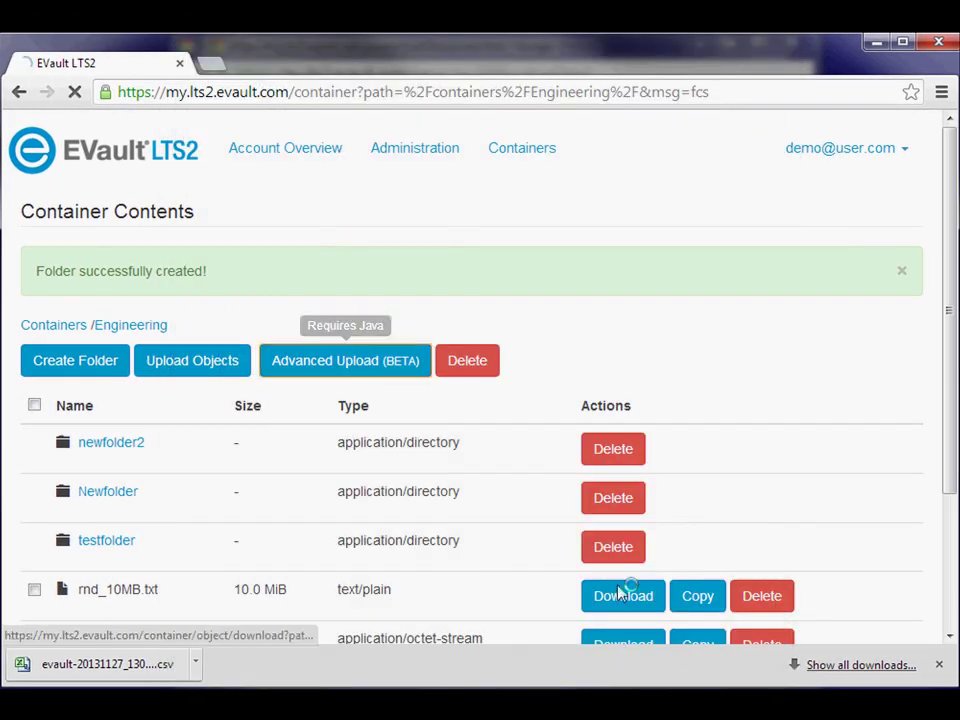
# - Download the object rnd_10MB.txt from the Engineering container
pyautogui.scroll(-1, 542, 514)
pyautogui.scroll(-1, 537, 514)
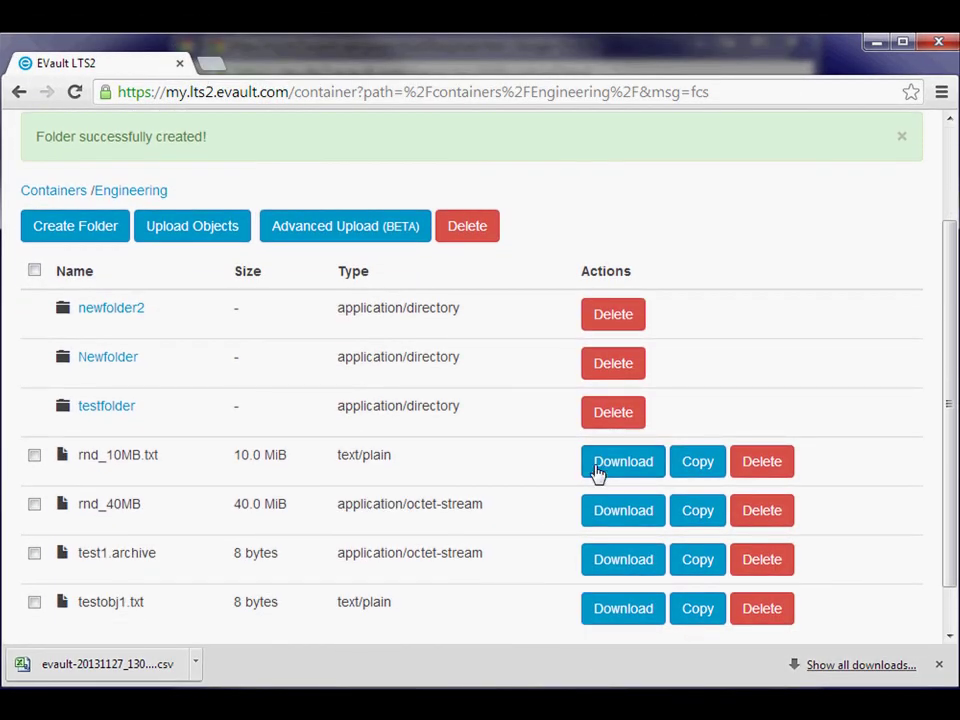
pyautogui.click(607, 470)
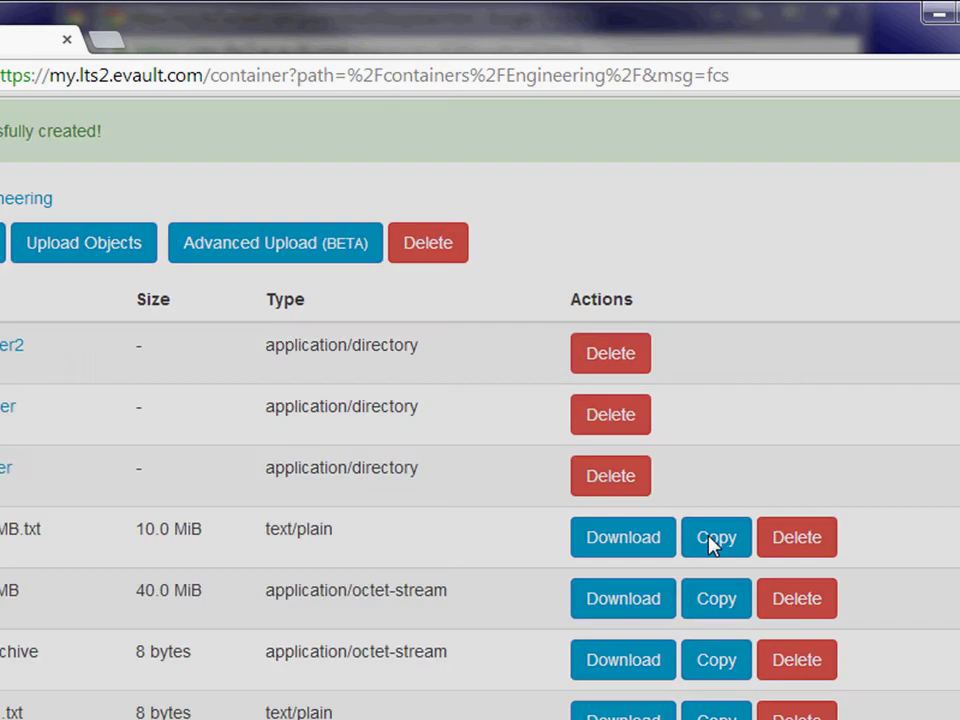
# - Copy the object rnd_10MB.txt from the Engineering container to the HR container
pyautogui.click(713, 540)
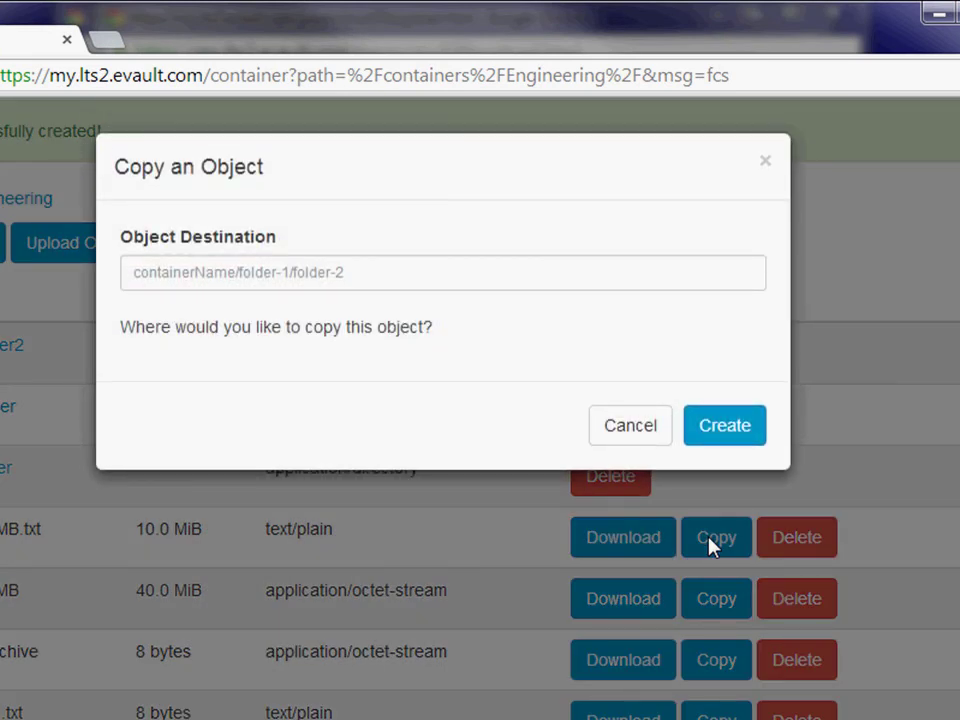
pyautogui.click(231, 274)
pyautogui.write('HR')
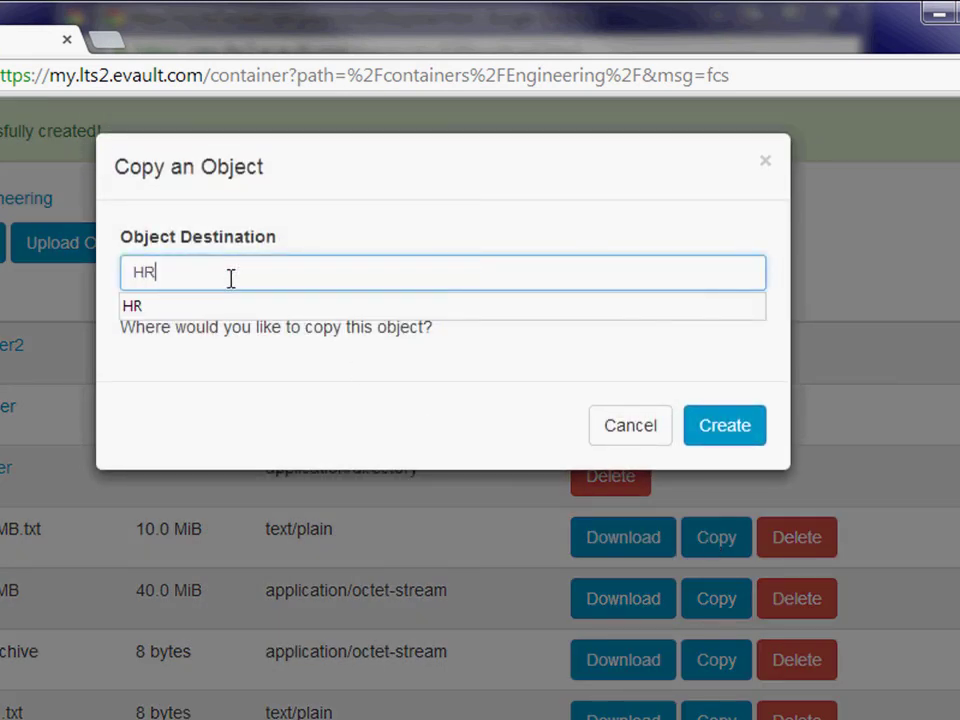
pyautogui.click(725, 445)
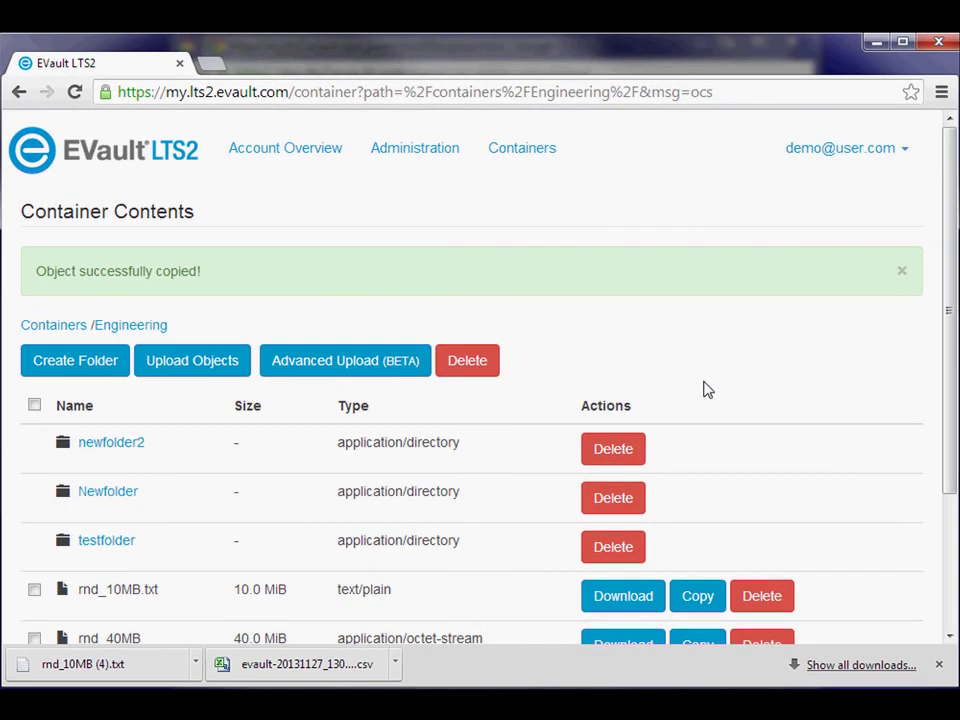
# - View the account's Edit Profile and Change Password pages without entering anything
pyautogui.click(834, 152)
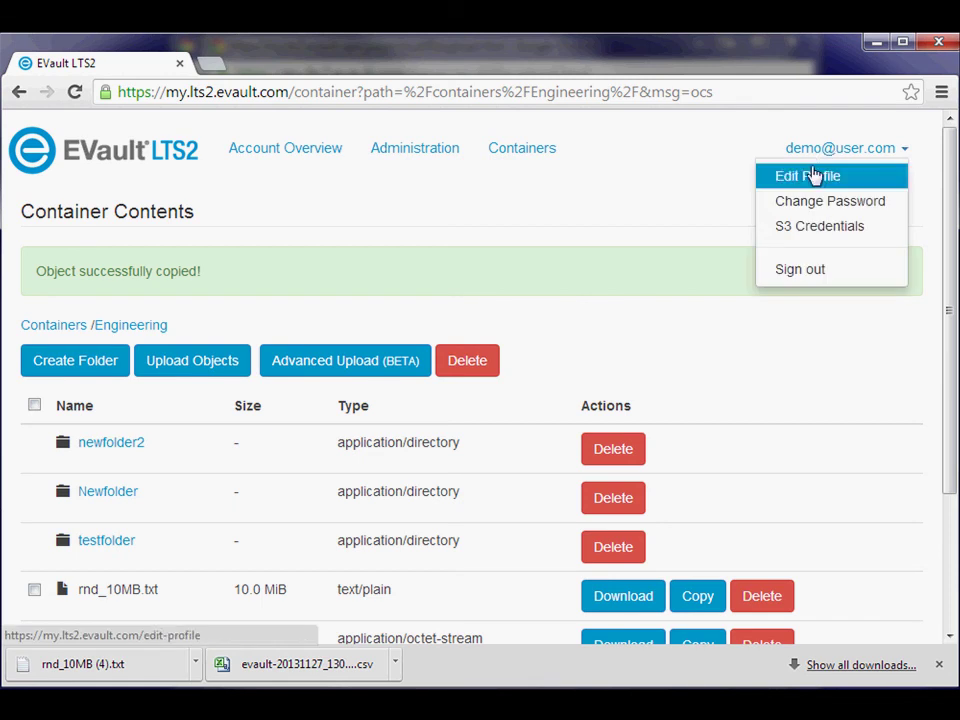
pyautogui.click(815, 176)
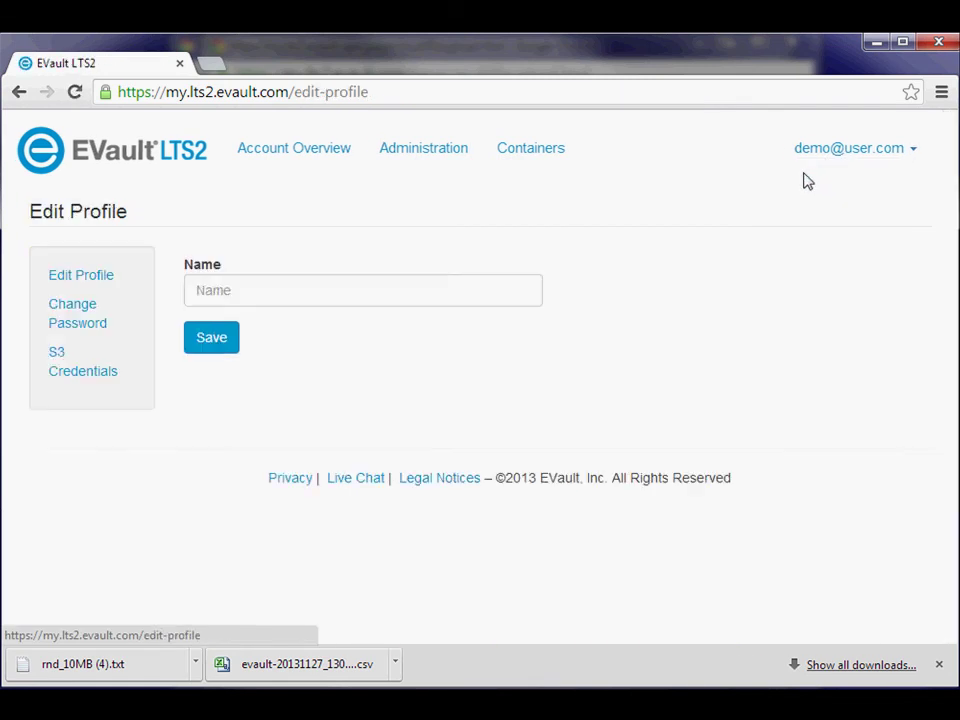
pyautogui.click(76, 314)
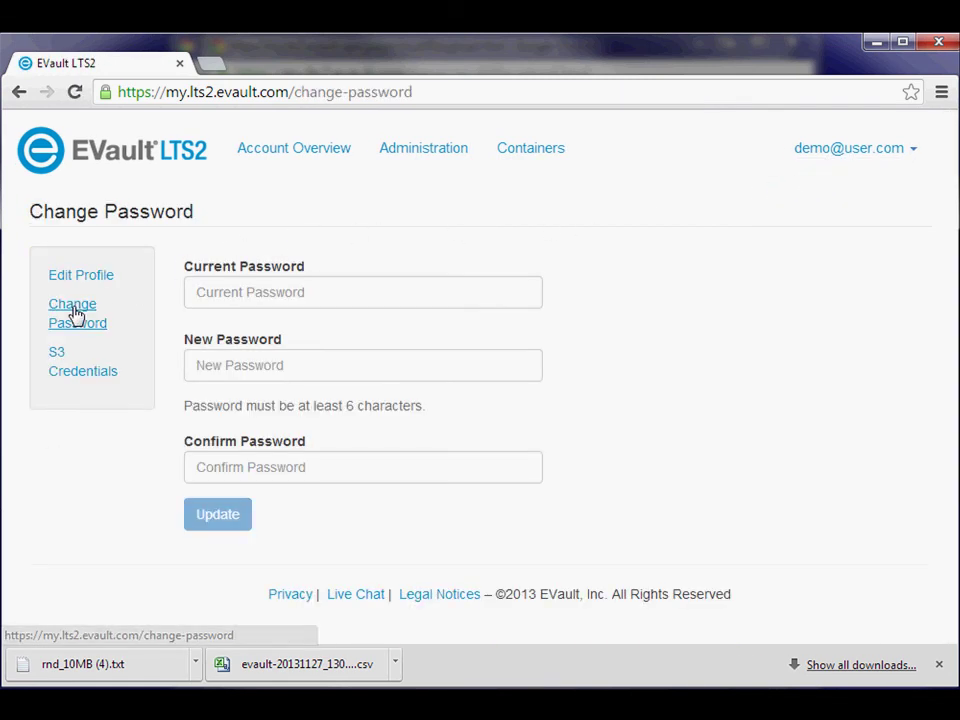
# - Add two new access keys to the account's S3 credentials and remove the second listed key twice
pyautogui.click(57, 361)
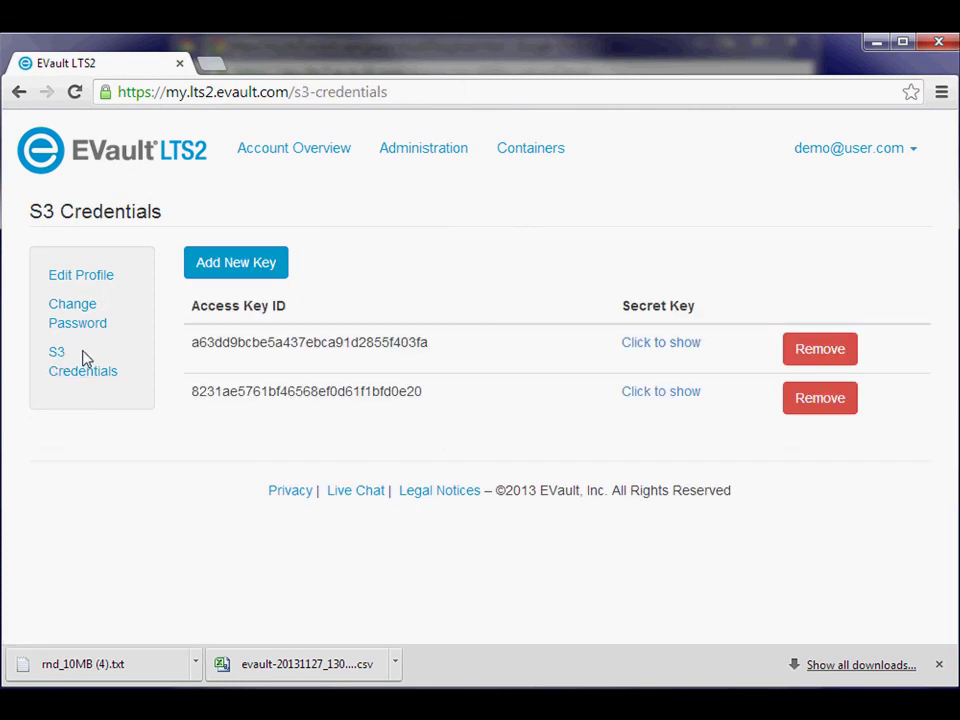
pyautogui.click(238, 264)
pyautogui.click(240, 266)
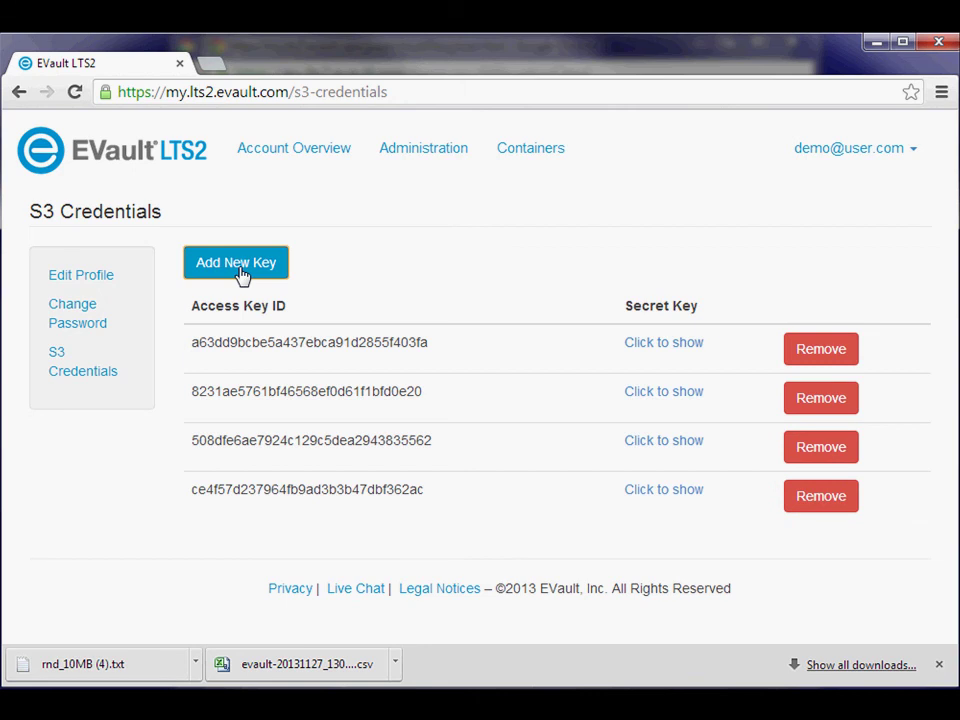
pyautogui.click(820, 400)
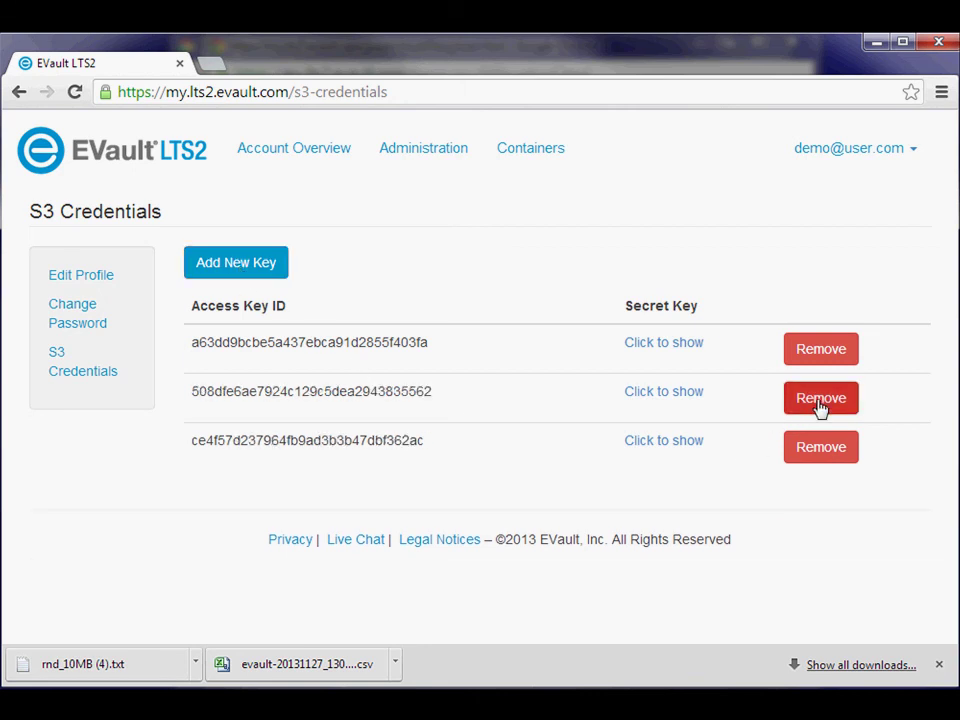
pyautogui.click(820, 400)
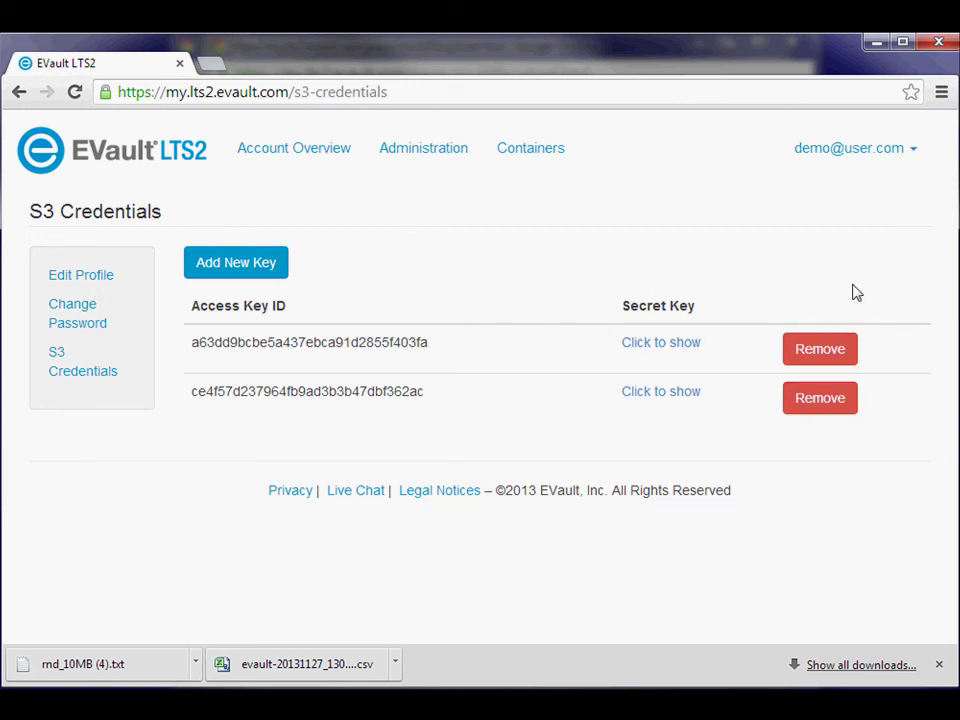
# - Sign out of the portal account
pyautogui.click(891, 150)
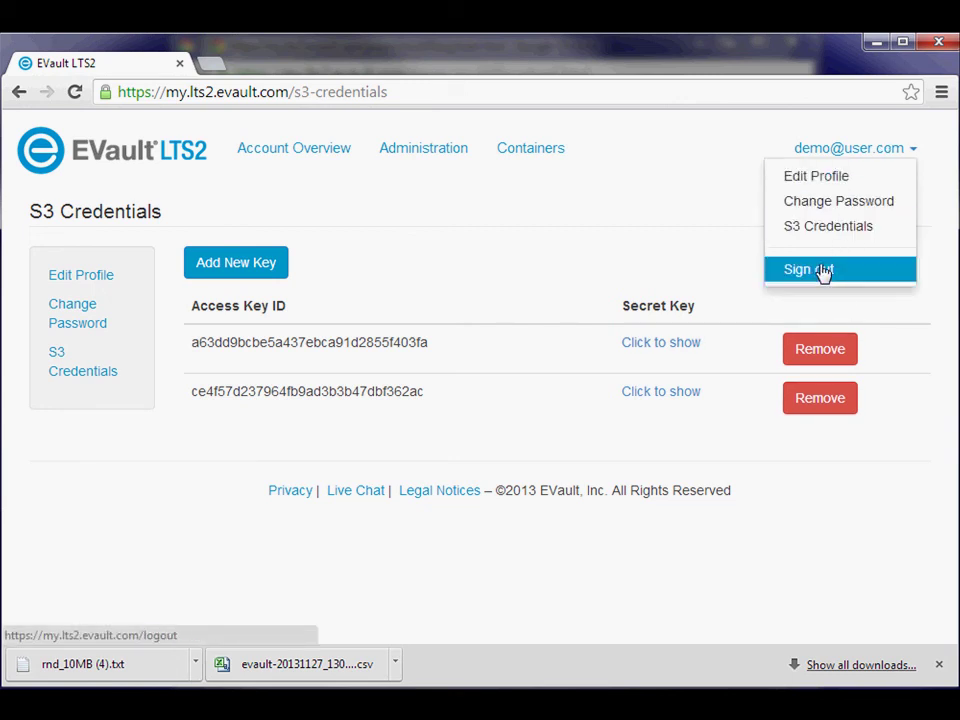